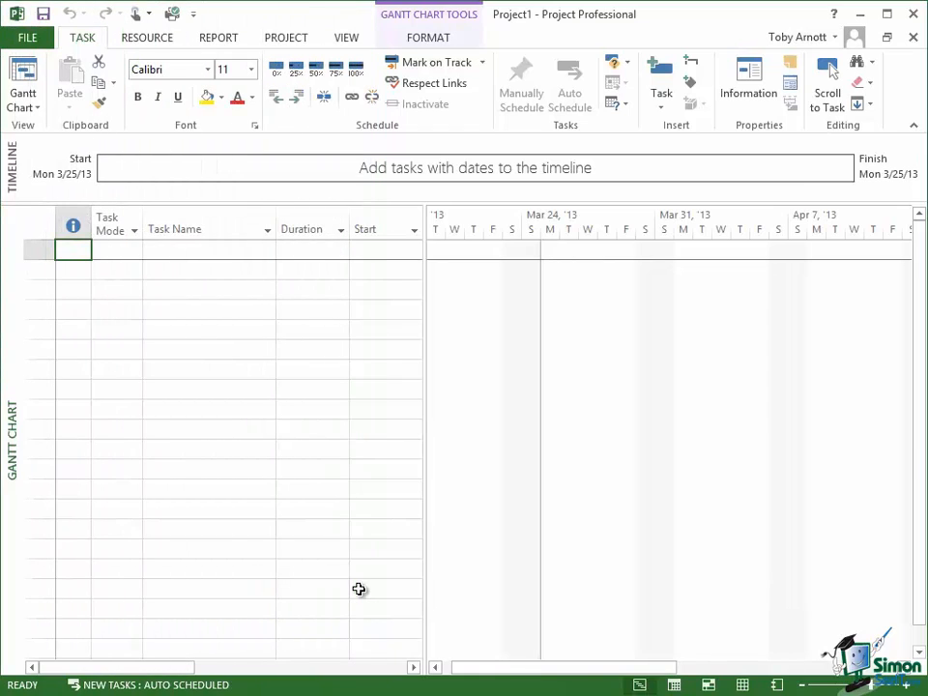
# Enter a new task named "Prepare site" in the first row of the task table
pyautogui.click(173, 251)
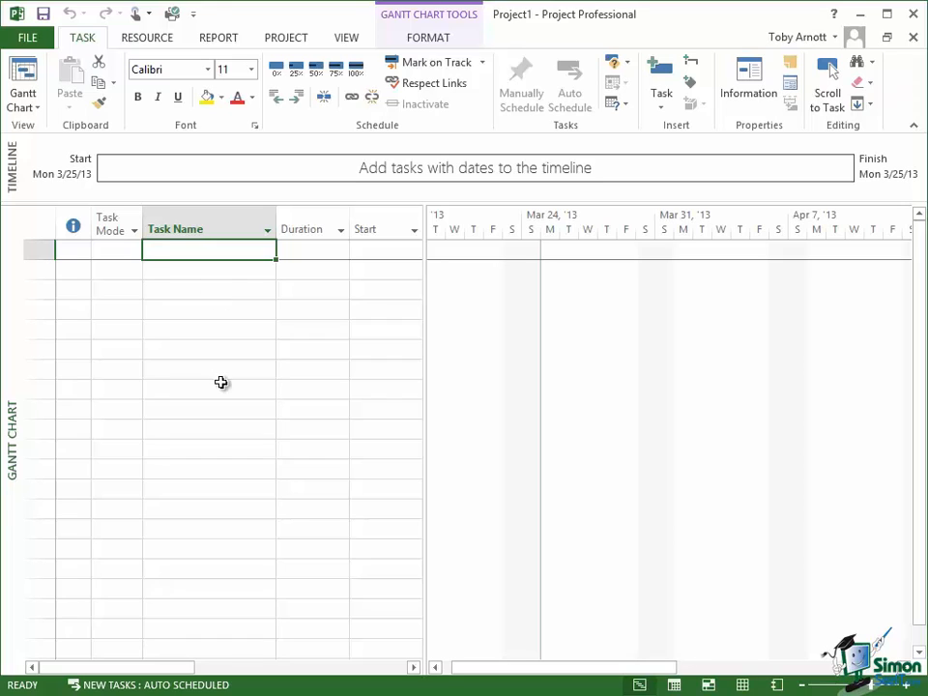
pyautogui.write('Prepa')
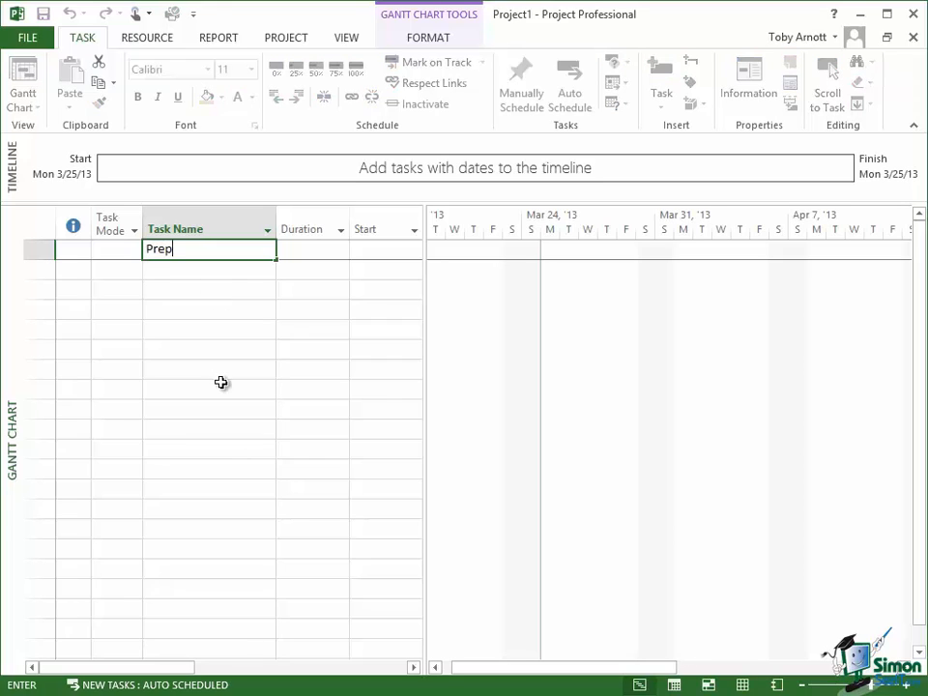
pyautogui.write('re site')
pyautogui.press('Escape')
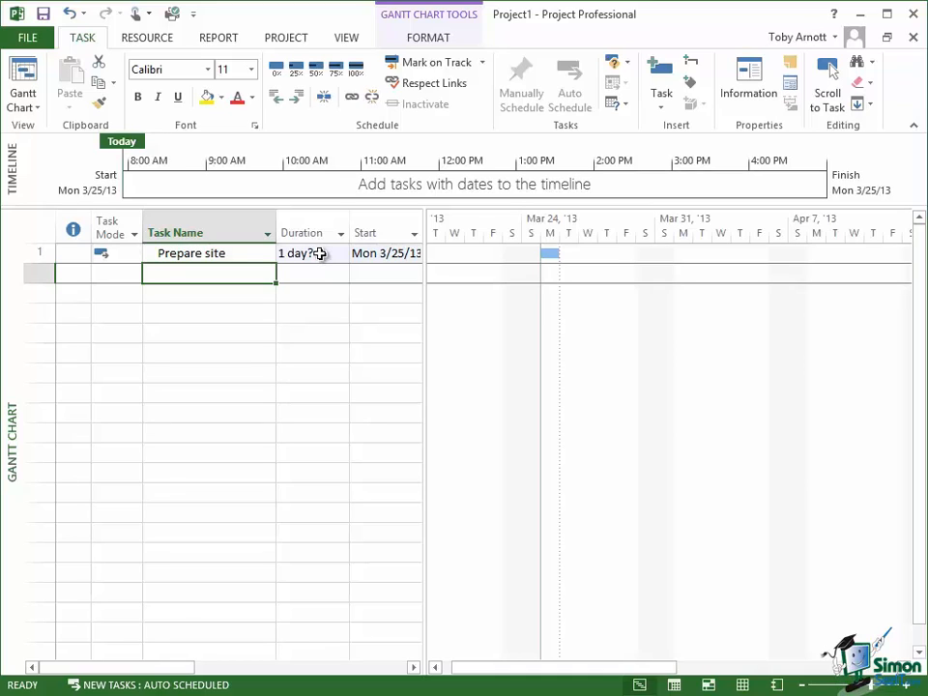
# Raise the duration of the Prepare site task stepwise and settle on 5 days
pyautogui.click(320, 253)
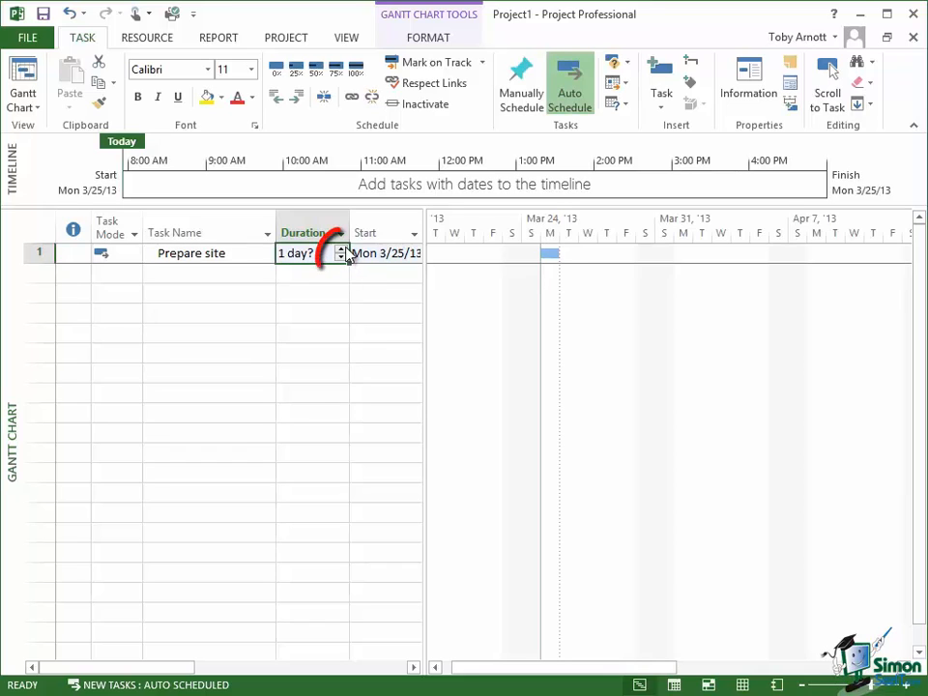
pyautogui.click(341, 249)
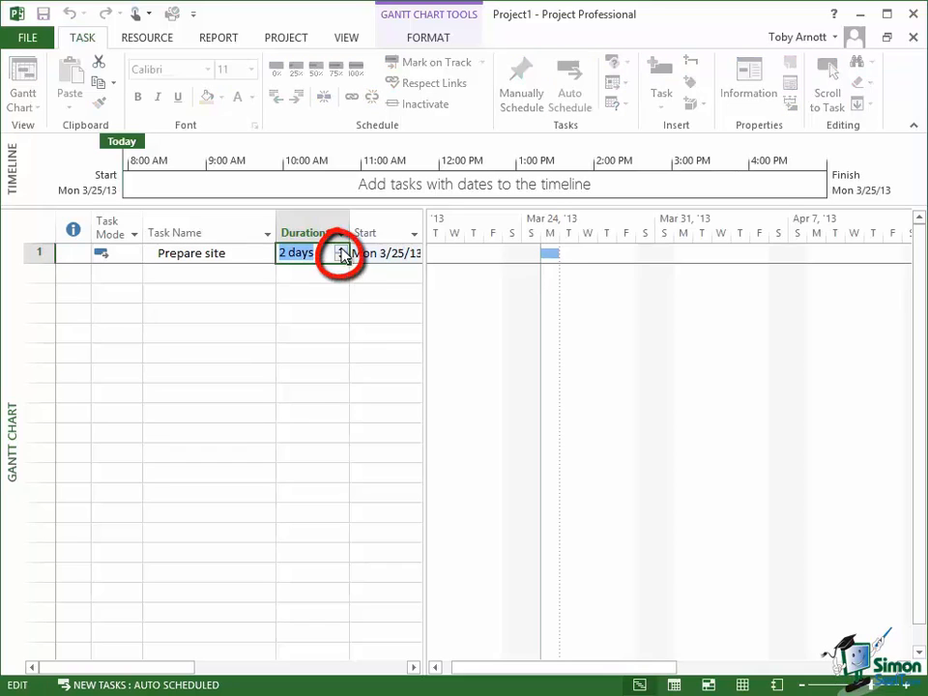
pyautogui.click(340, 249)
pyautogui.click(340, 248)
pyautogui.click(341, 248)
pyautogui.click(340, 248)
pyautogui.click(340, 248)
pyautogui.click(341, 259)
pyautogui.click(340, 258)
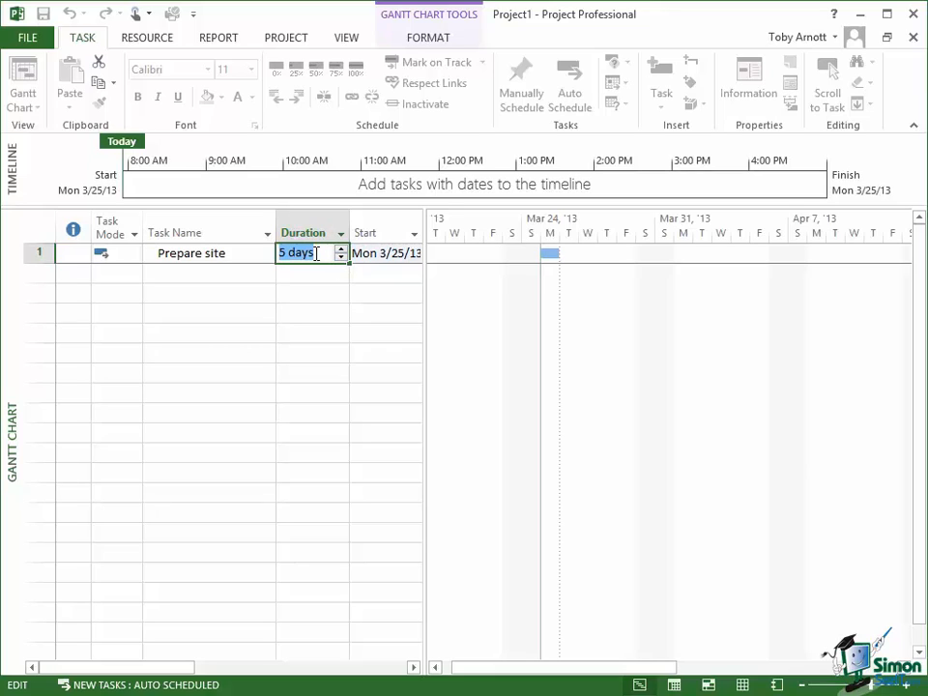
# Set the duration of the Prepare site task to 10 days
pyautogui.click(316, 253)
pyautogui.click(285, 253)
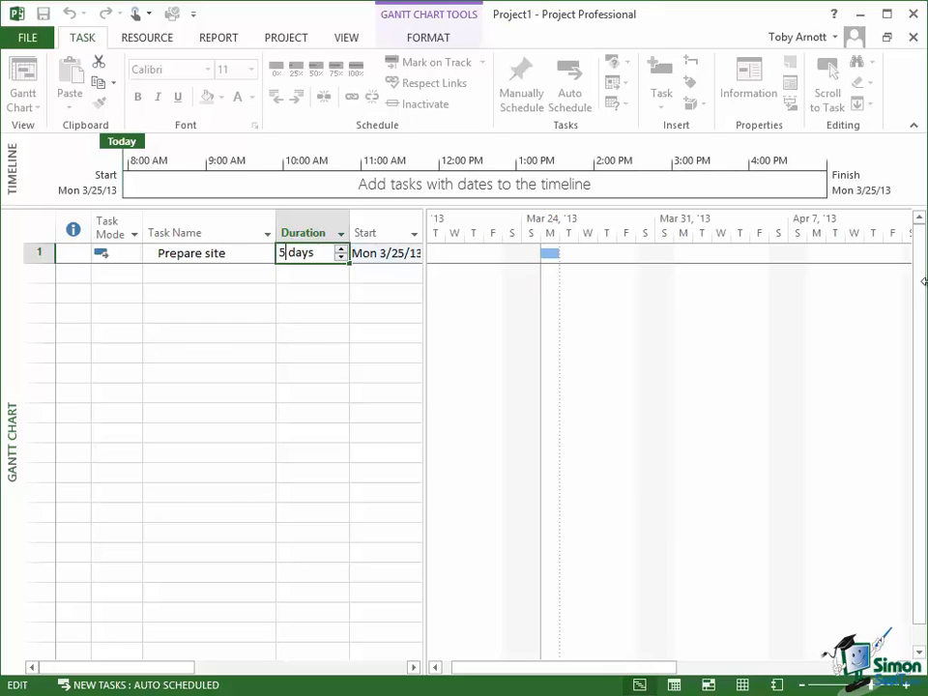
pyautogui.press('BackSpace')
pyautogui.write('10')
pyautogui.click(189, 272)
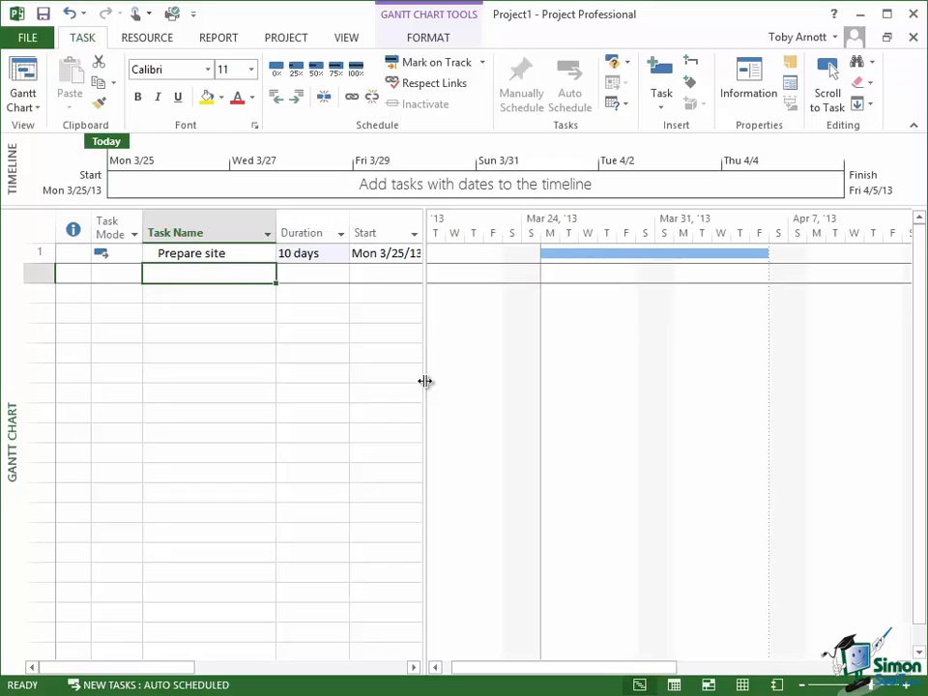
# Widen the task table pane slightly and enlarge the Start column so its full dates fit
pyautogui.moveTo(425, 381); pyautogui.dragTo(425, 381)
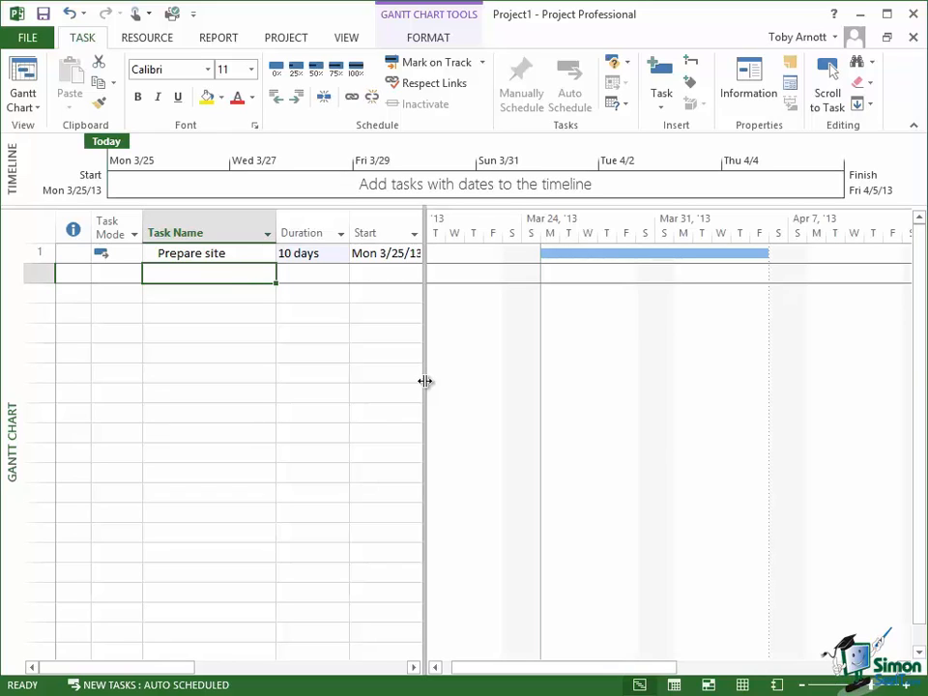
pyautogui.moveTo(426, 381); pyautogui.dragTo(439, 495)
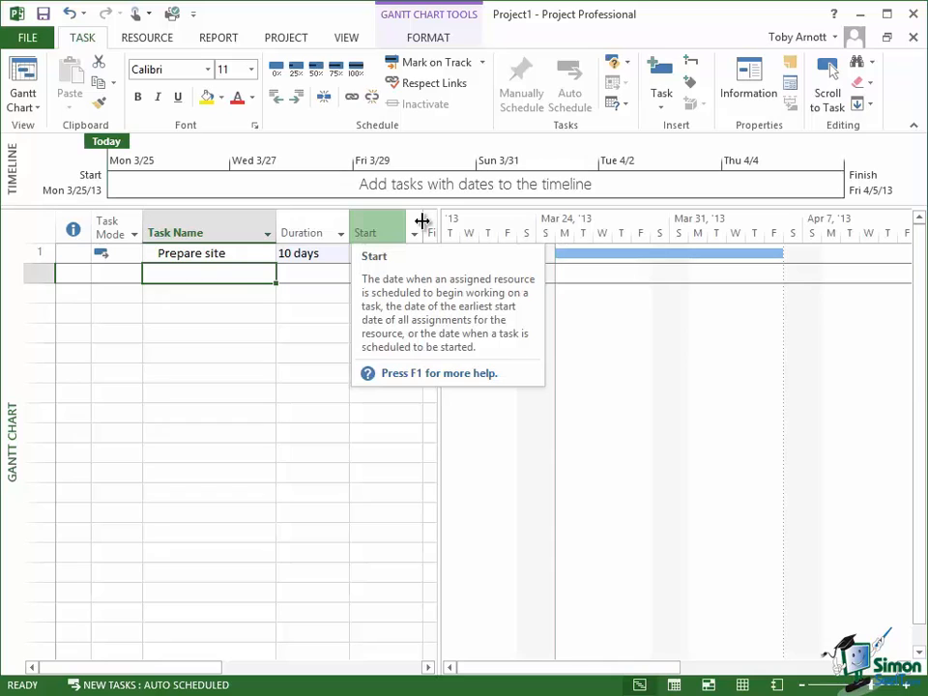
pyautogui.moveTo(421, 222); pyautogui.dragTo(431, 222)
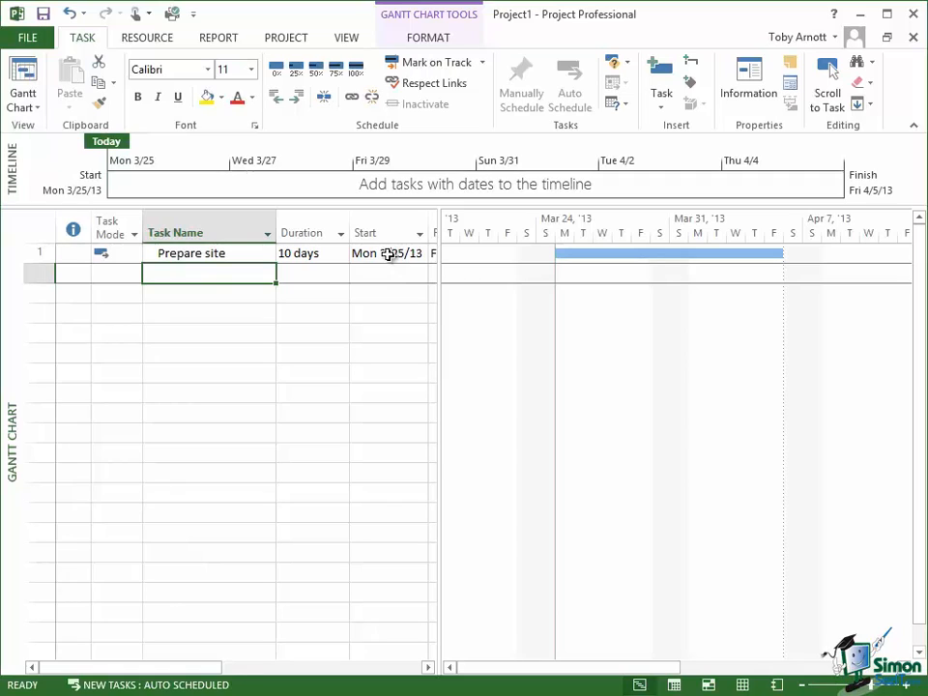
# Set Prepare site's start date to March 4, 2013, allowing it to begin before the project start, and bring its Gantt bar into view
pyautogui.click(387, 253)
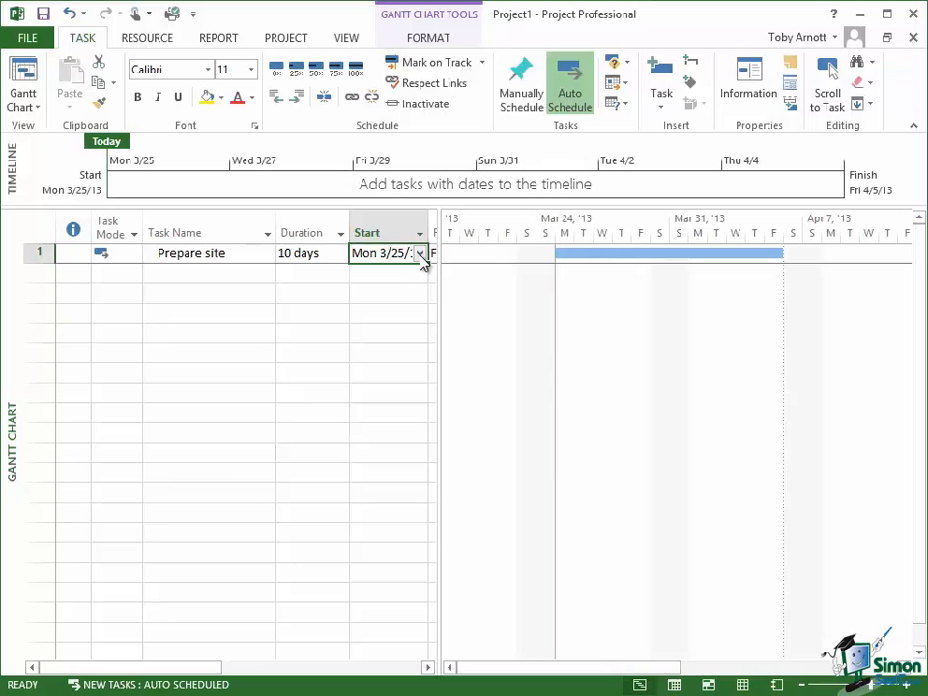
pyautogui.click(419, 253)
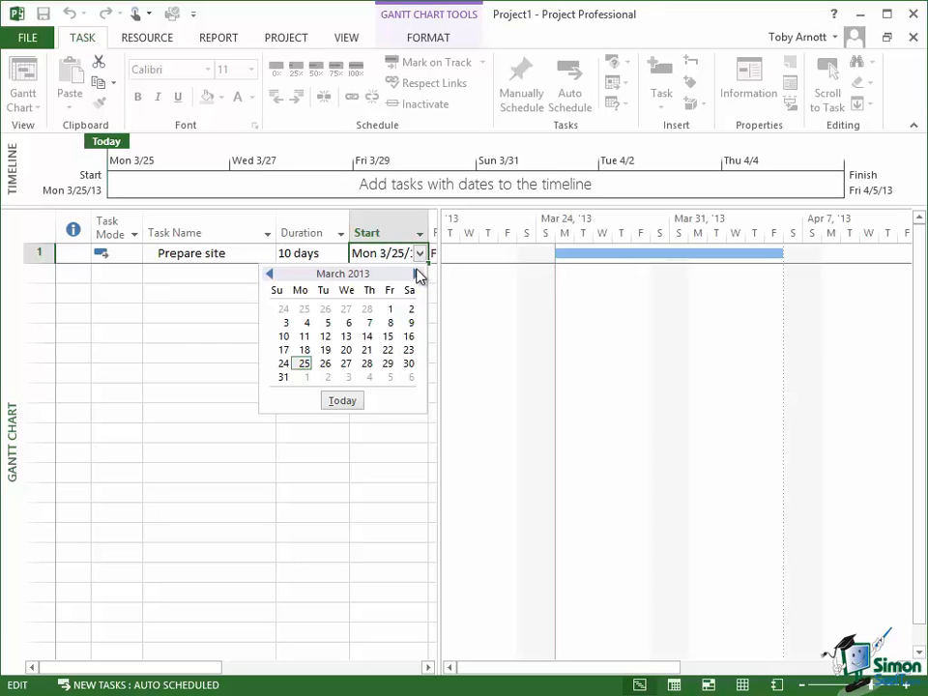
pyautogui.click(305, 323)
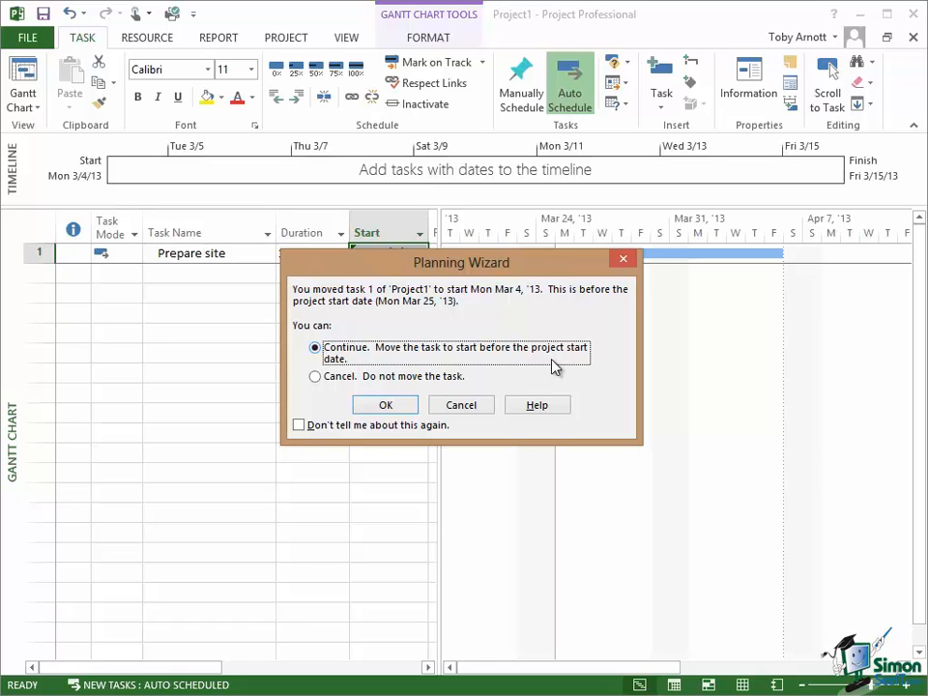
pyautogui.click(386, 405)
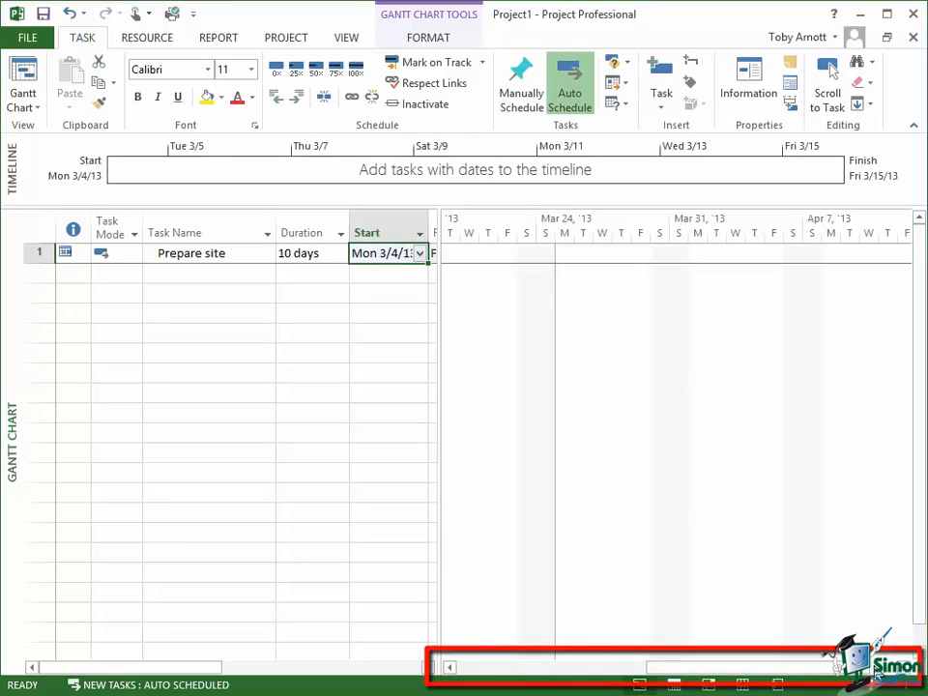
pyautogui.click(449, 666)
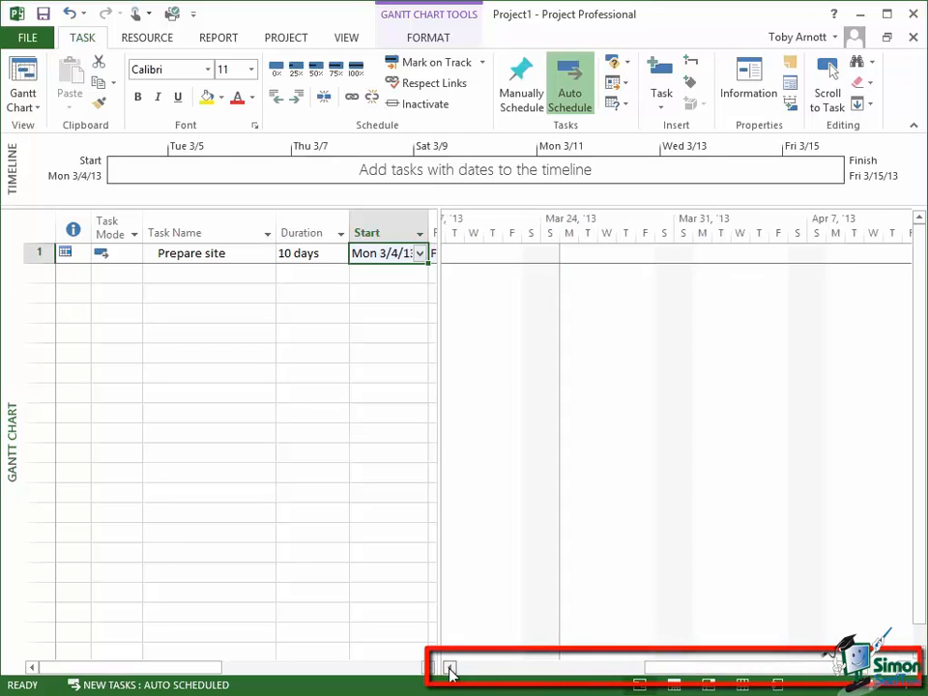
pyautogui.click(450, 668)
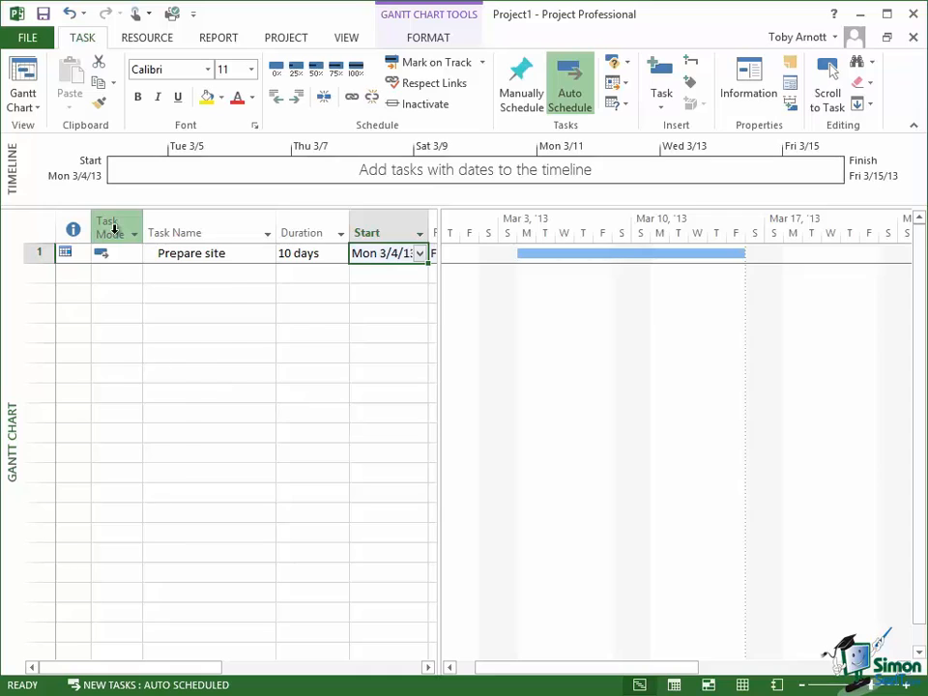
# Switch the Prepare site task's mode to Manually Scheduled and back to Auto Scheduled
pyautogui.moveTo(114, 228)
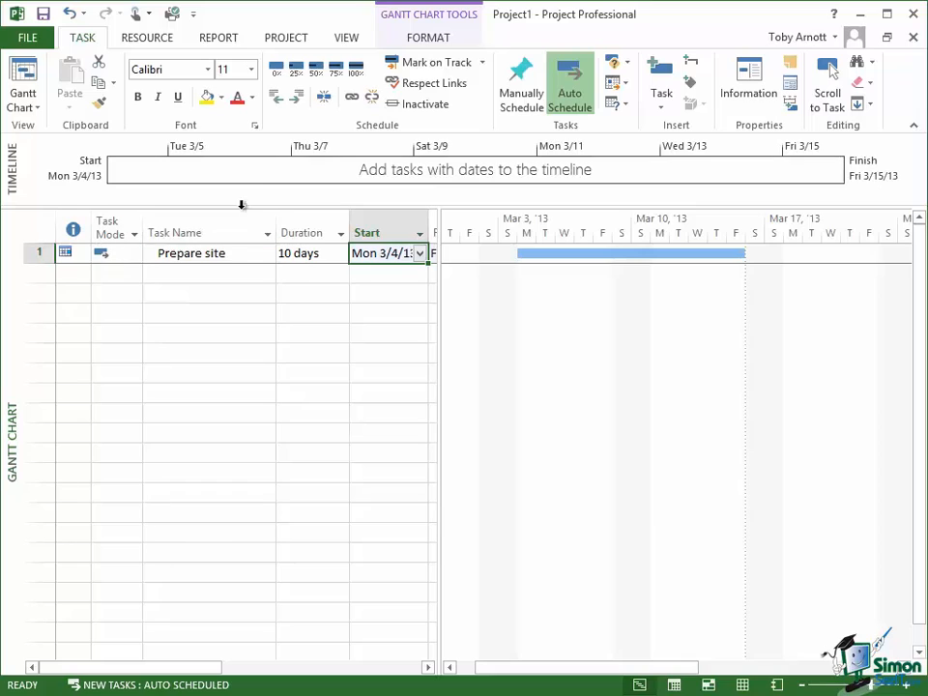
pyautogui.click(120, 254)
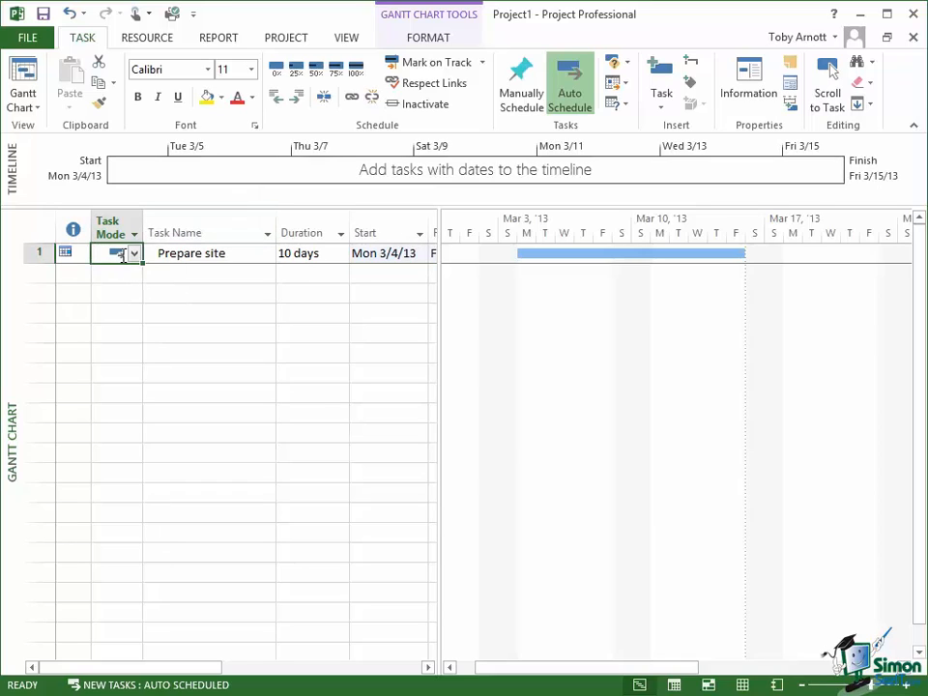
pyautogui.click(134, 253)
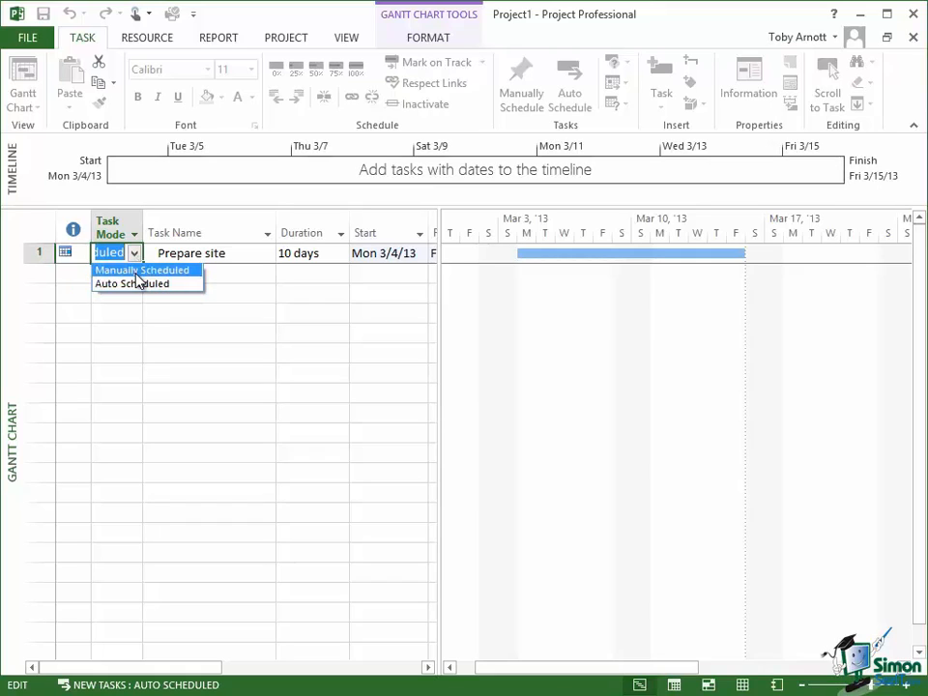
pyautogui.click(137, 274)
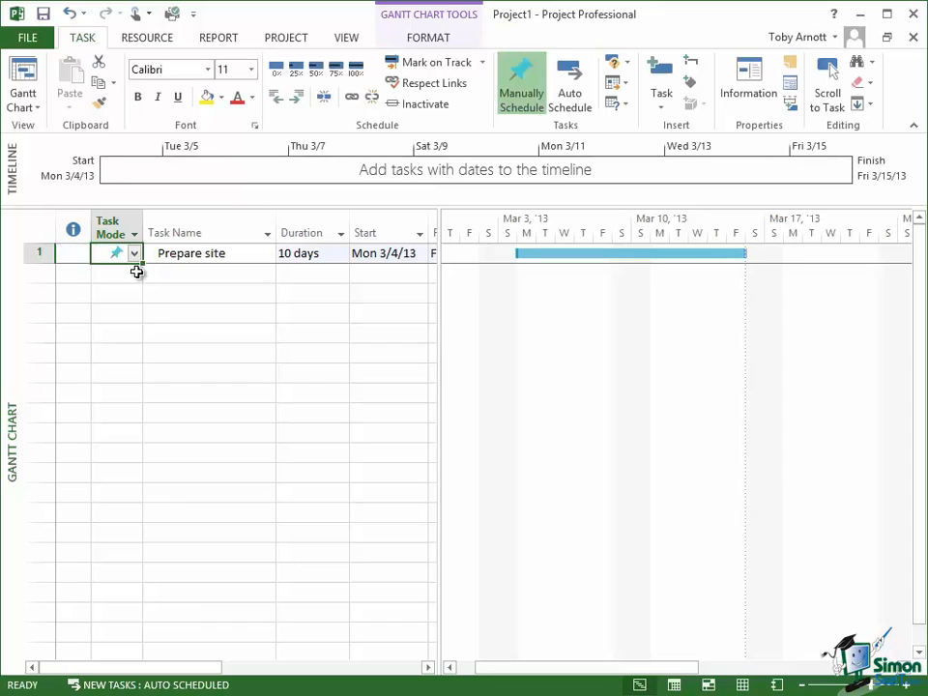
pyautogui.click(136, 258)
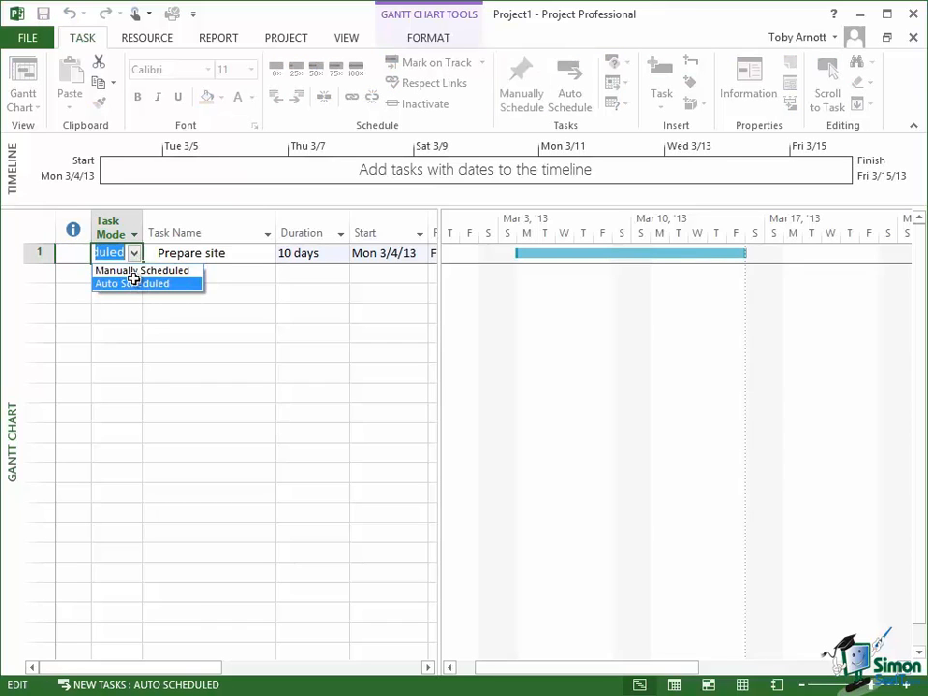
pyautogui.click(135, 281)
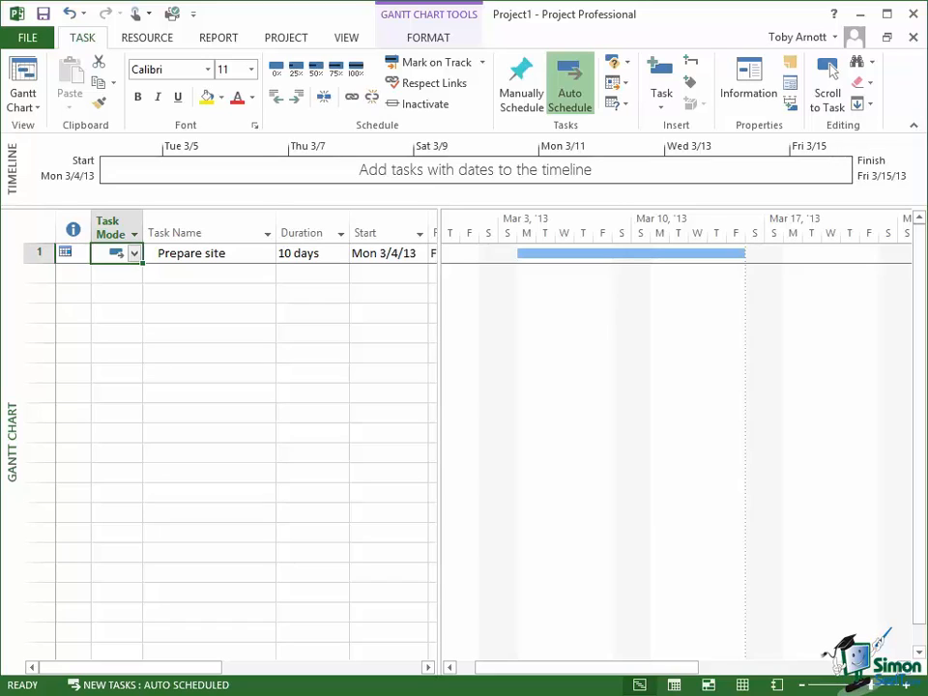
# Start saving the project under a new name on the computer, in the 0085 Files folder of drive E
pyautogui.click(29, 38)
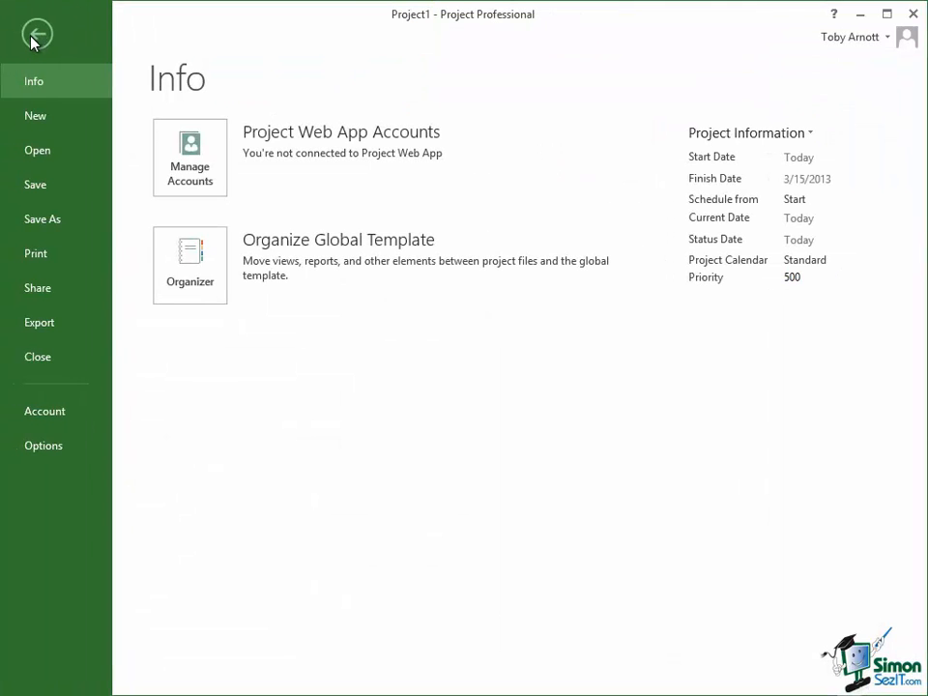
pyautogui.click(47, 222)
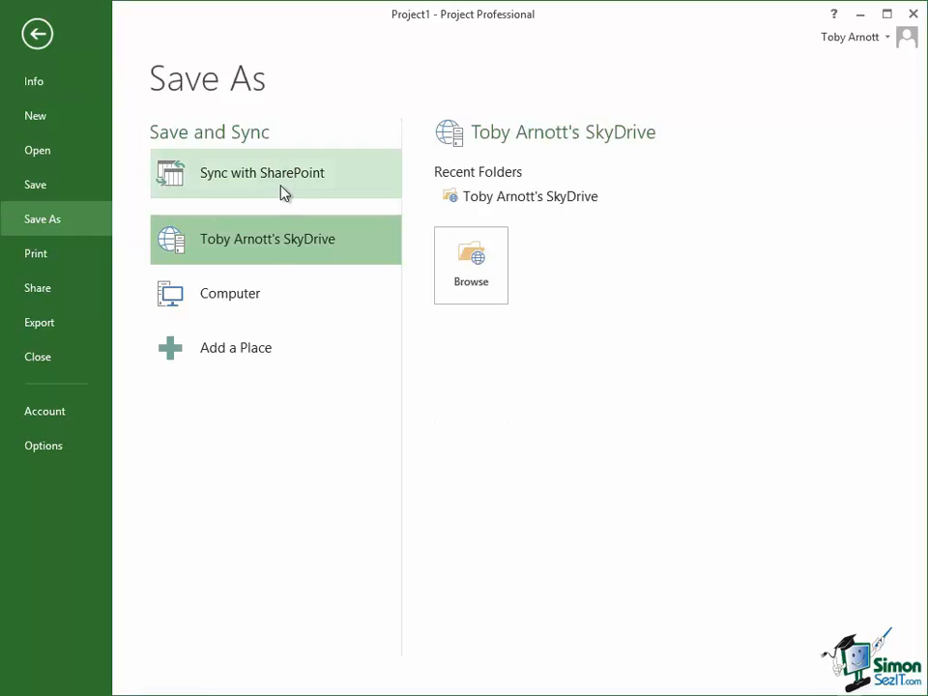
pyautogui.click(207, 302)
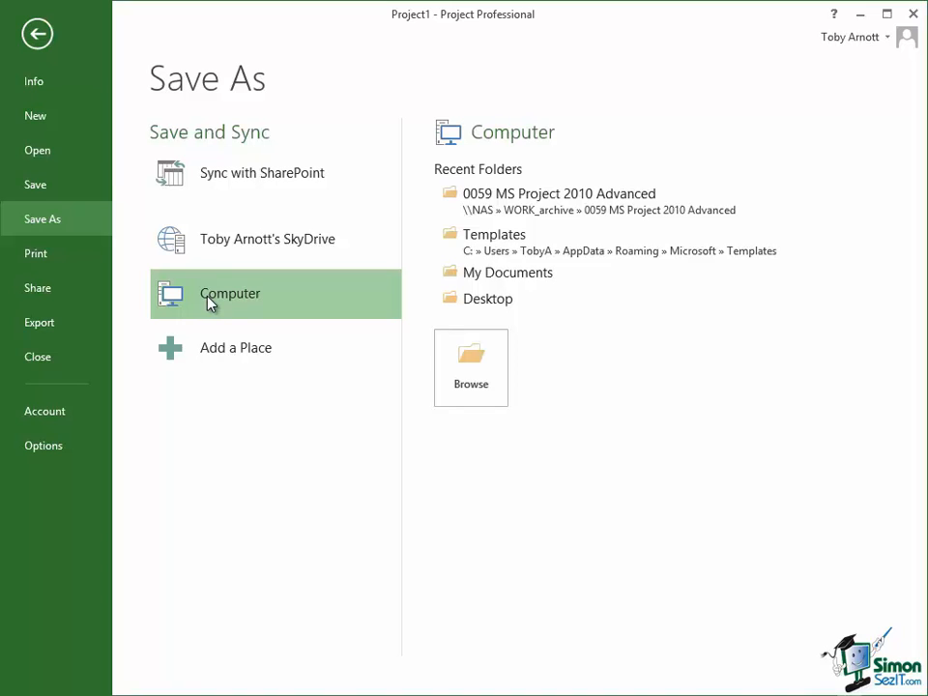
pyautogui.click(486, 374)
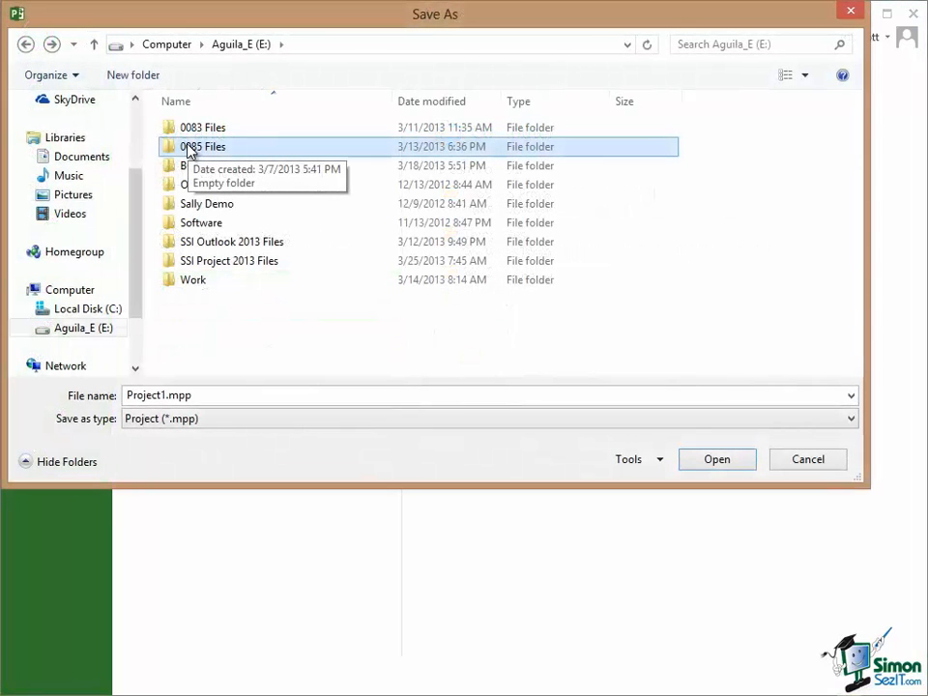
pyautogui.doubleClick(259, 151)
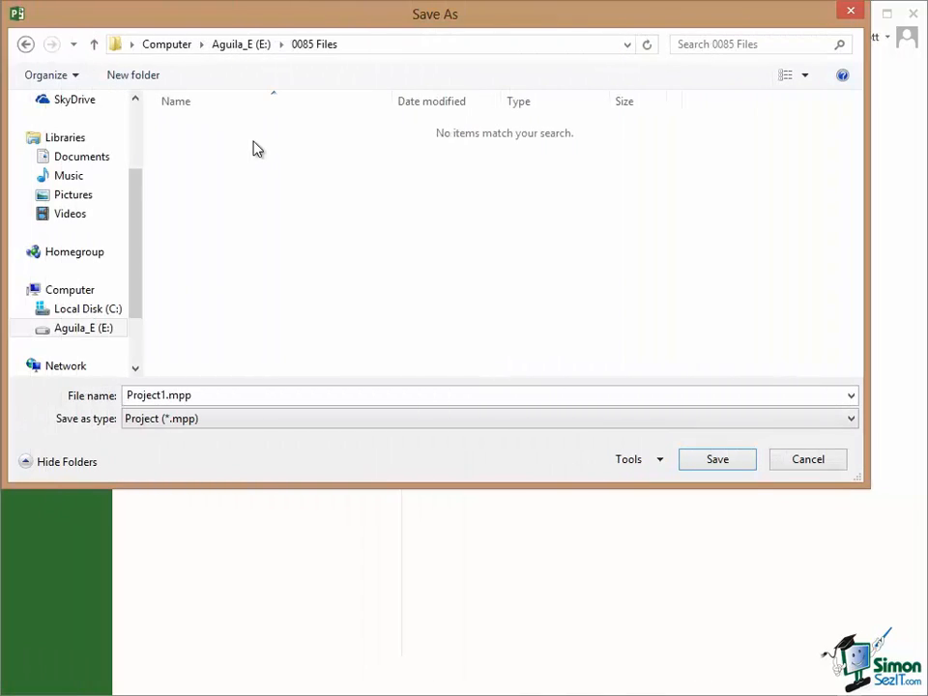
# Name the project file House build 01.mpp and save it in the current folder
pyautogui.doubleClick(168, 396)
pyautogui.click(167, 395)
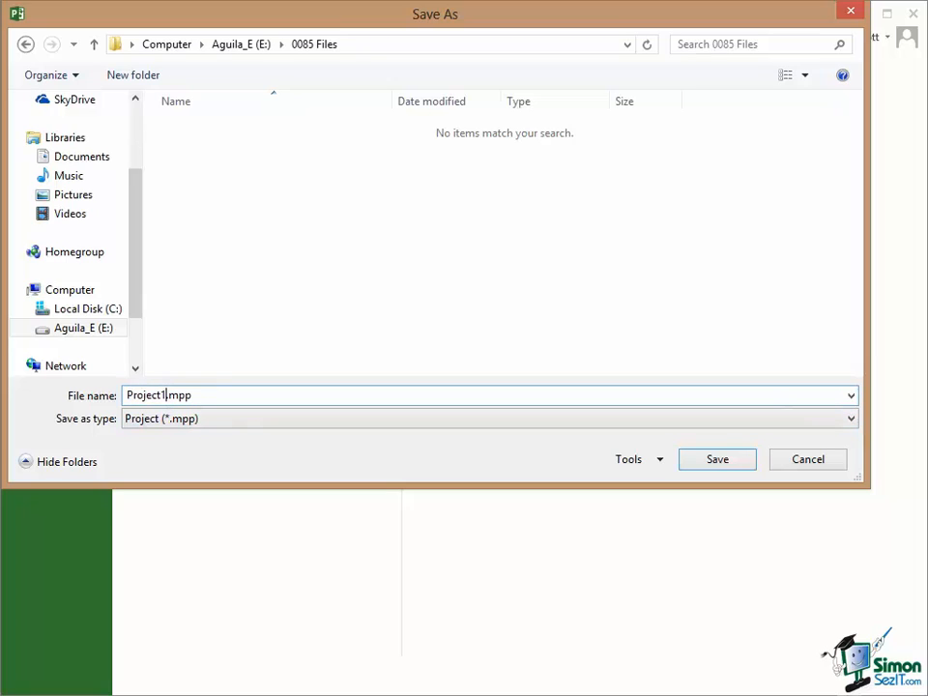
pyautogui.press('BackSpace')
pyautogui.press('BackSpace')
pyautogui.press('BackSpace')
pyautogui.press('BackSpace')
pyautogui.press('BackSpace')
pyautogui.press('BackSpace')
pyautogui.press('BackSpace')
pyautogui.press('BackSpace')
pyautogui.write('House build 01')
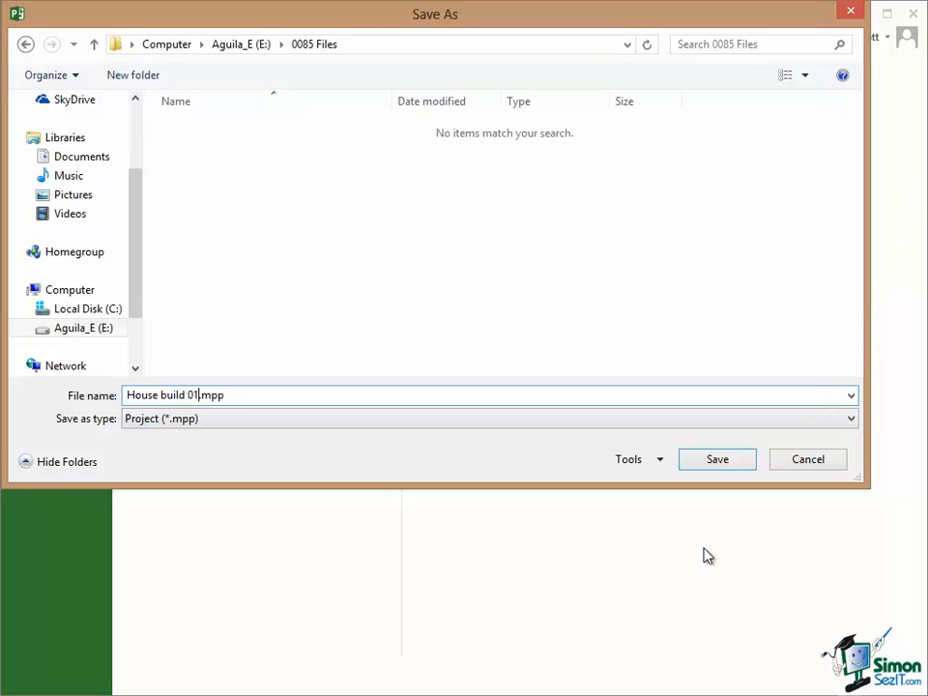
pyautogui.click(717, 461)
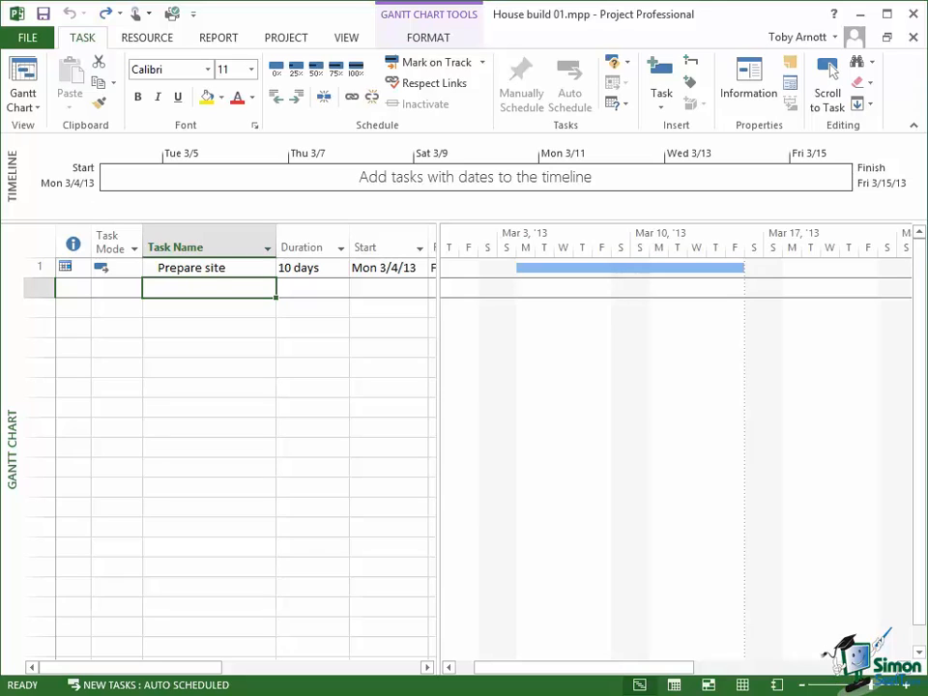
# Select the Prepare site task and open its Task Information dialog
pyautogui.click(223, 271)
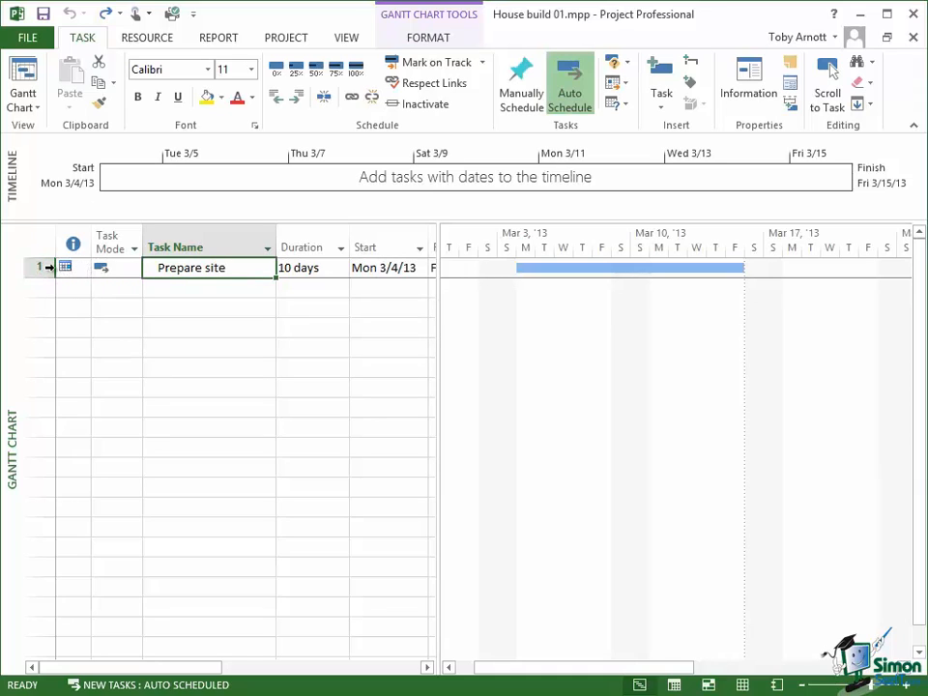
pyautogui.click(48, 267)
pyautogui.rightClick(226, 272)
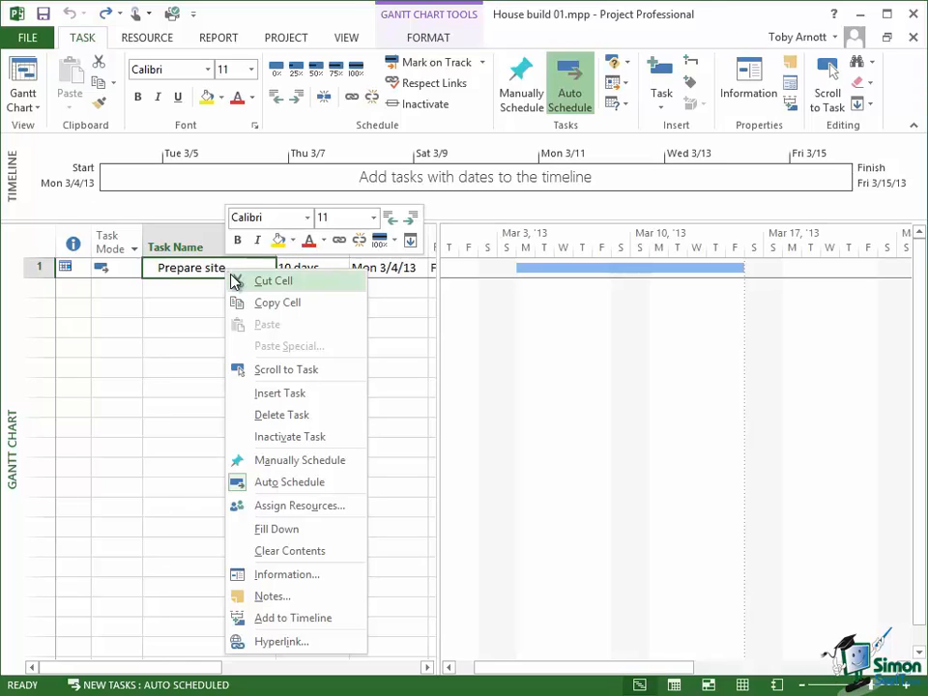
pyautogui.click(283, 578)
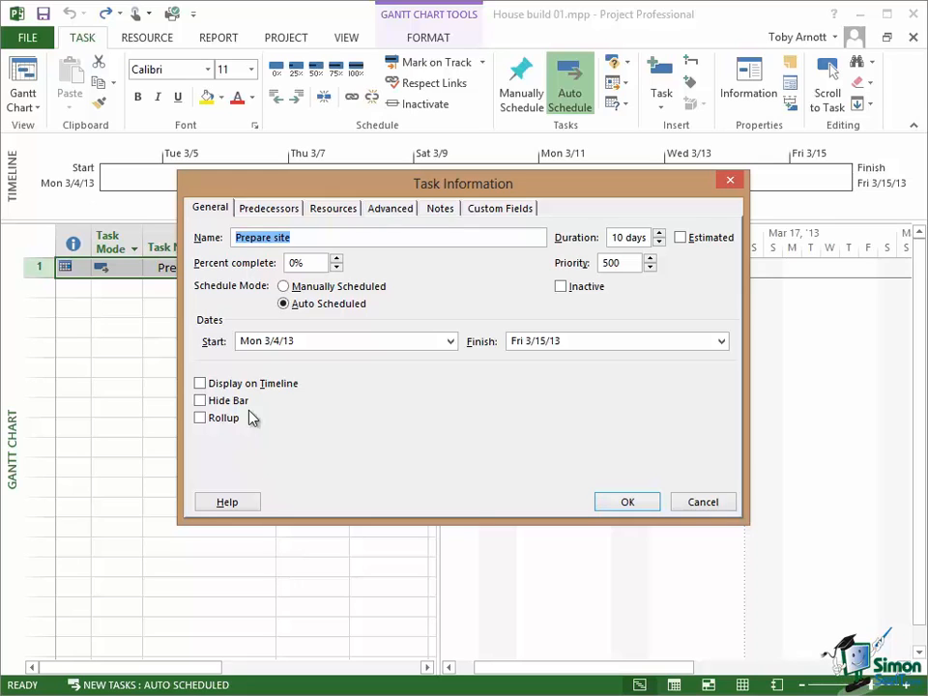
# Review the Prepare site task's predecessors, resources, advanced settings, notes, custom fields and general details, and close its information without changes
pyautogui.click(276, 209)
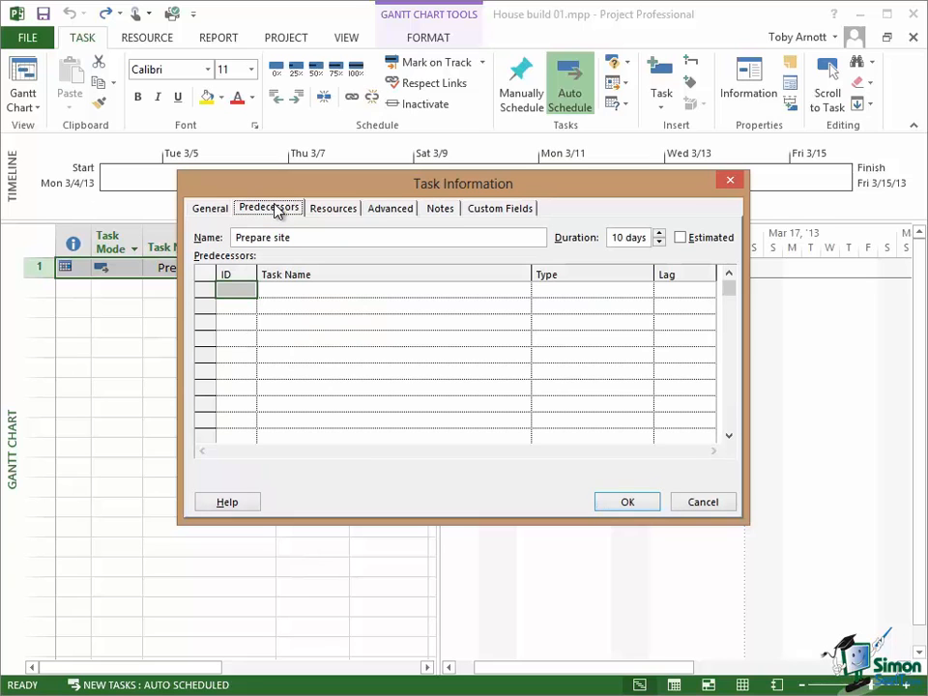
pyautogui.click(347, 211)
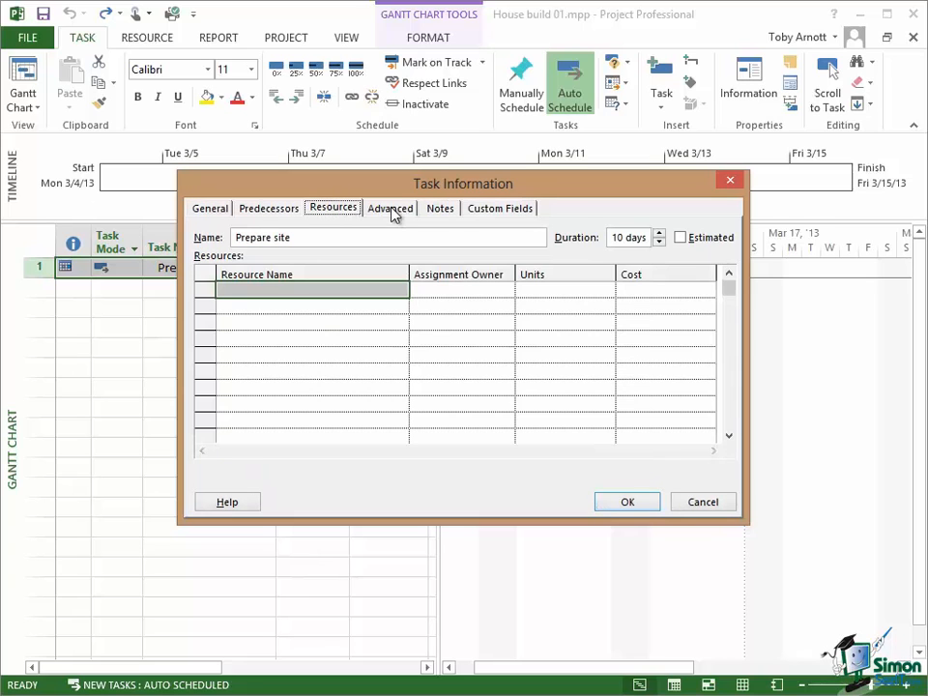
pyautogui.click(391, 211)
pyautogui.click(427, 212)
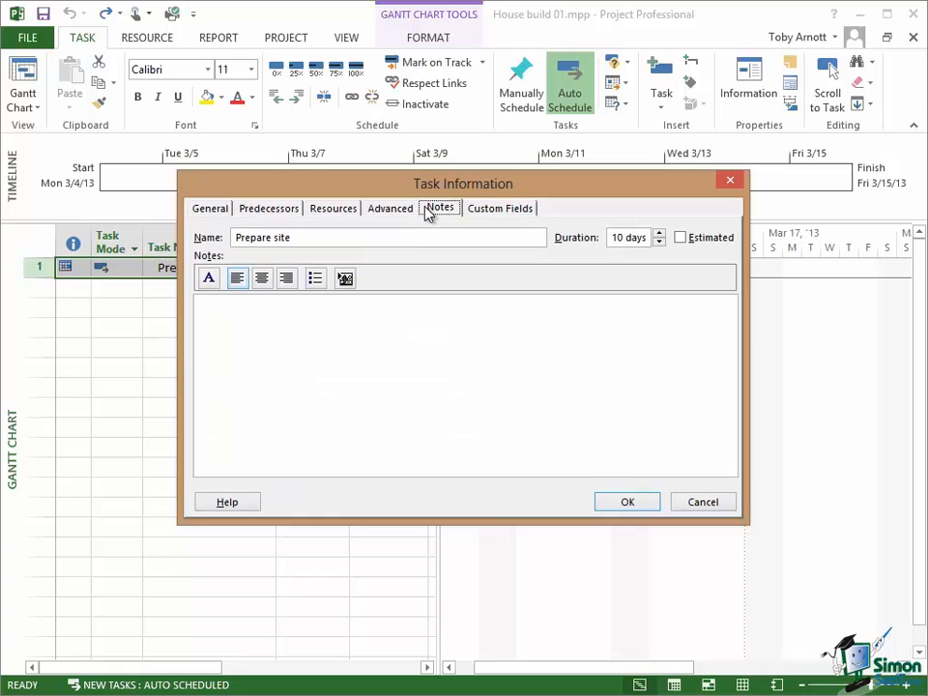
pyautogui.click(513, 212)
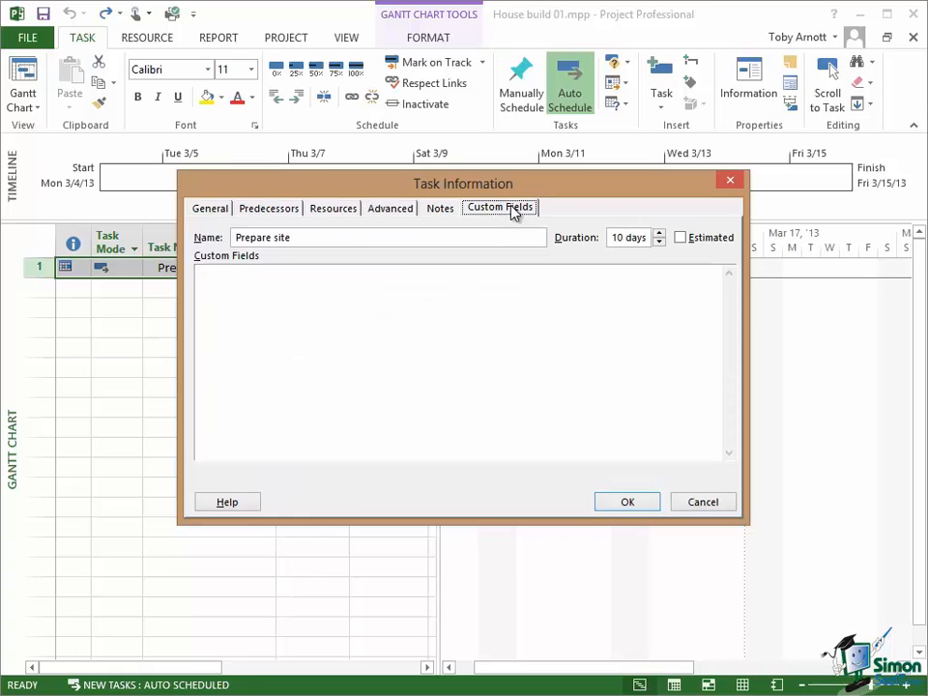
pyautogui.click(205, 211)
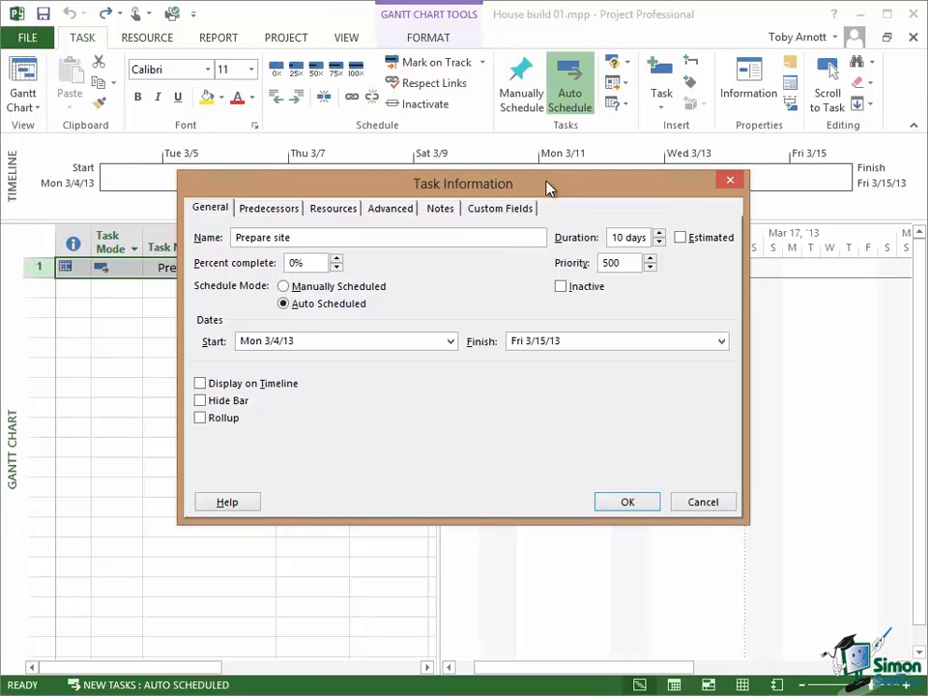
pyautogui.click(702, 501)
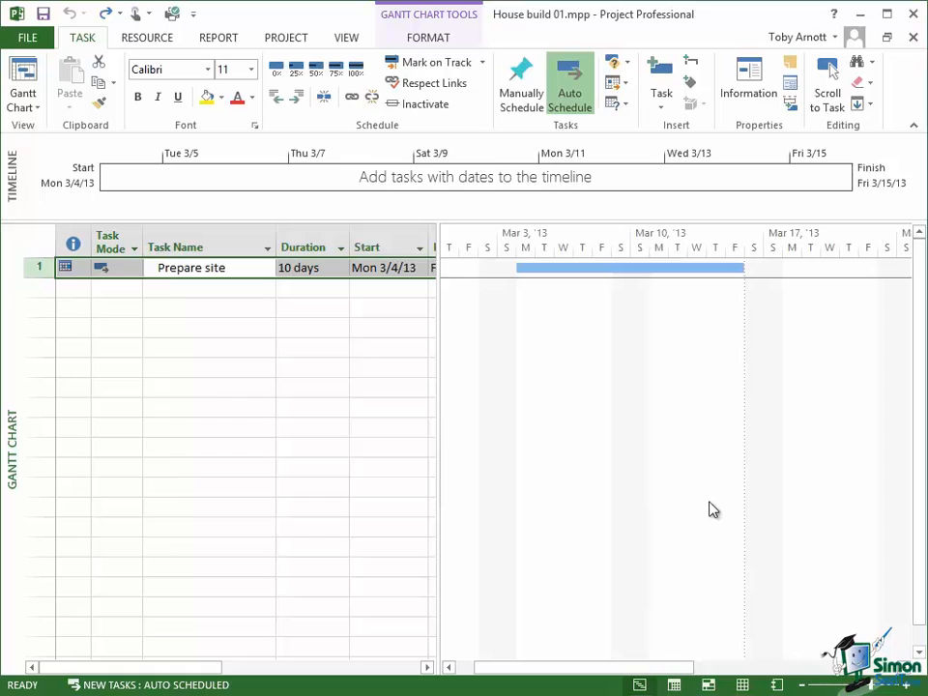
# Reopen the Task Information for Prepare site directly from its row in the task table
pyautogui.doubleClick(330, 267)
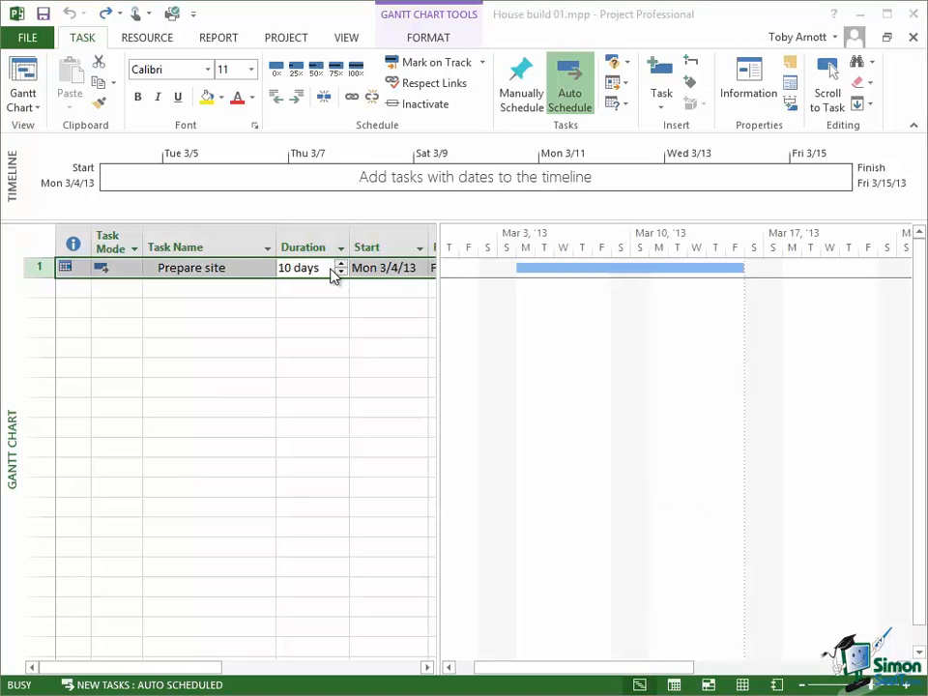